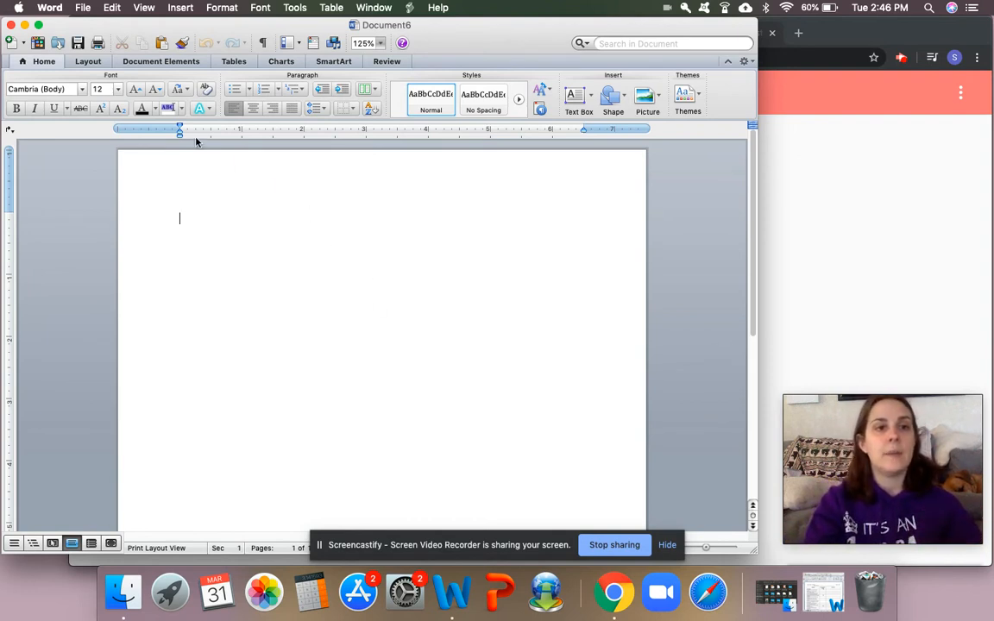
Step: Apply the Normal margin preset of 1" on all sides to the document
{"action": "left_click", "coordinate": [89, 61]}
{"action": "left_click", "coordinate": [138, 95]}
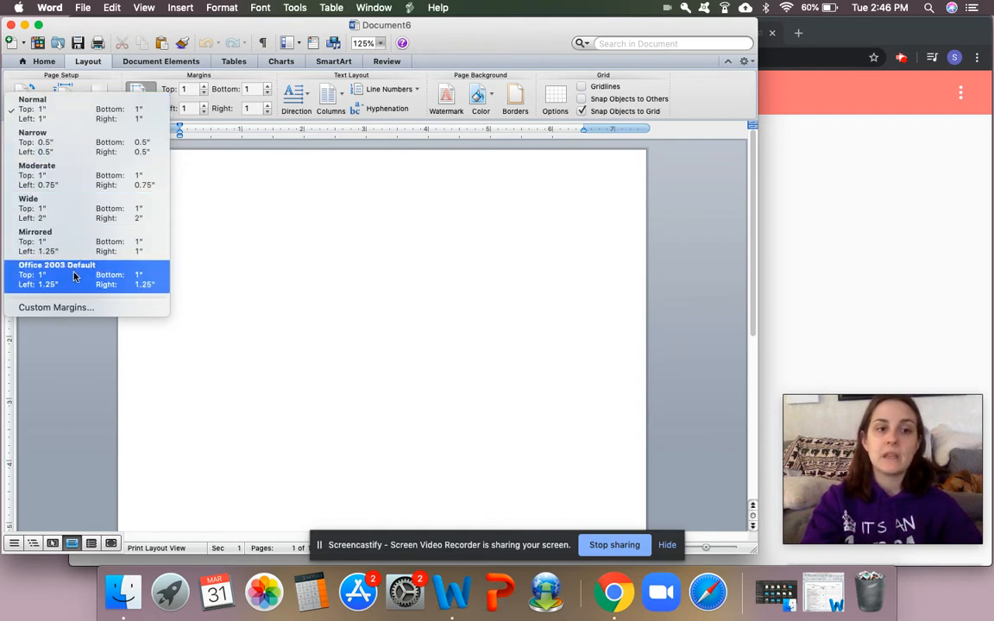
{"action": "left_click", "coordinate": [76, 111]}
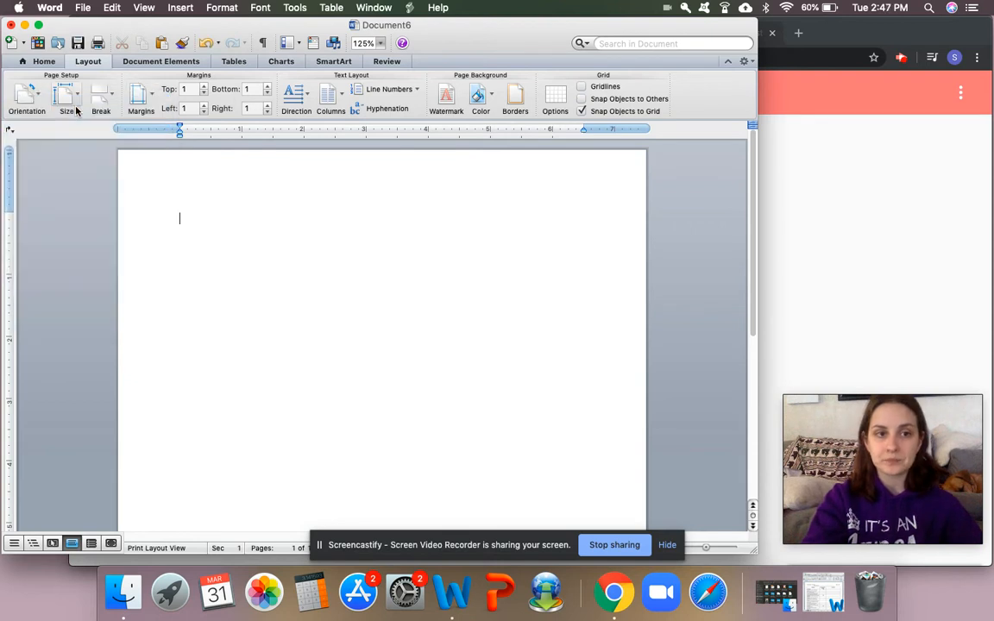
Step: Set the line spacing of the blank document to 2.0
{"action": "left_click", "coordinate": [44, 62]}
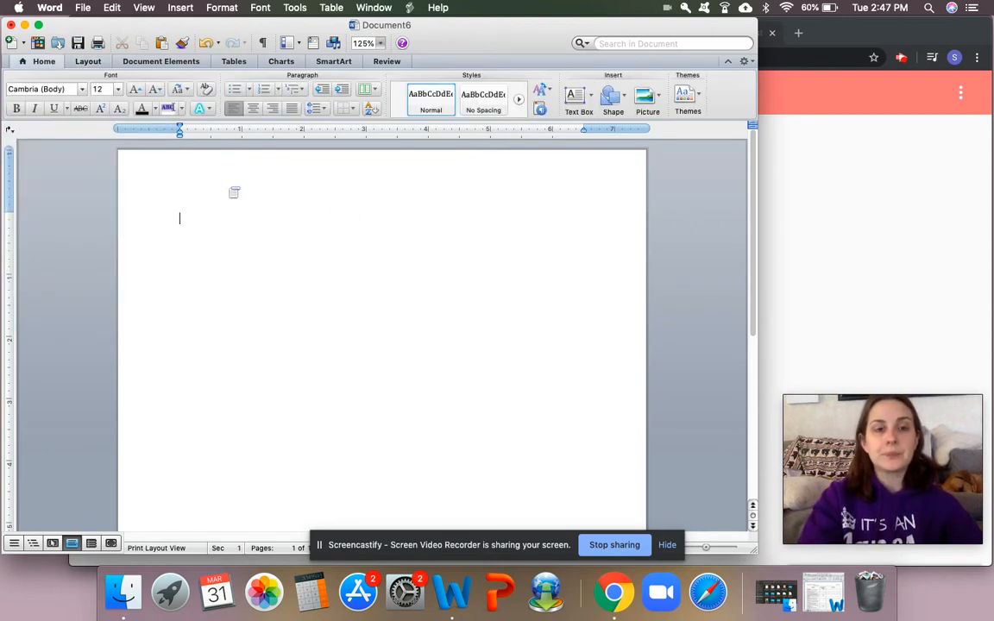
{"action": "left_click", "coordinate": [326, 109]}
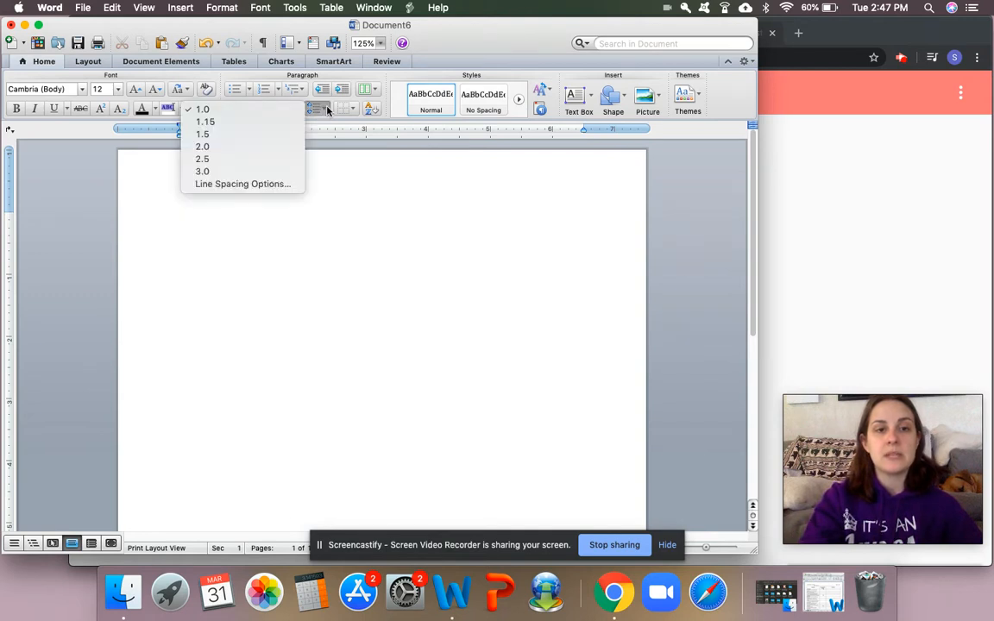
{"action": "left_click", "coordinate": [223, 147]}
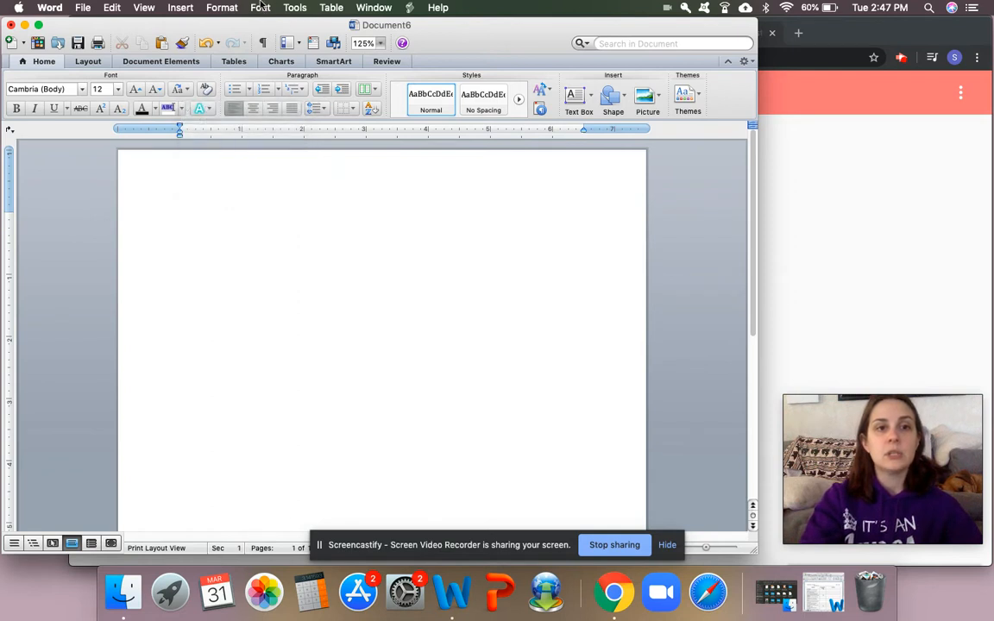
Step: Choose Double line spacing in the Paragraph settings and apply it
{"action": "left_click", "coordinate": [222, 9]}
{"action": "left_click", "coordinate": [241, 37]}
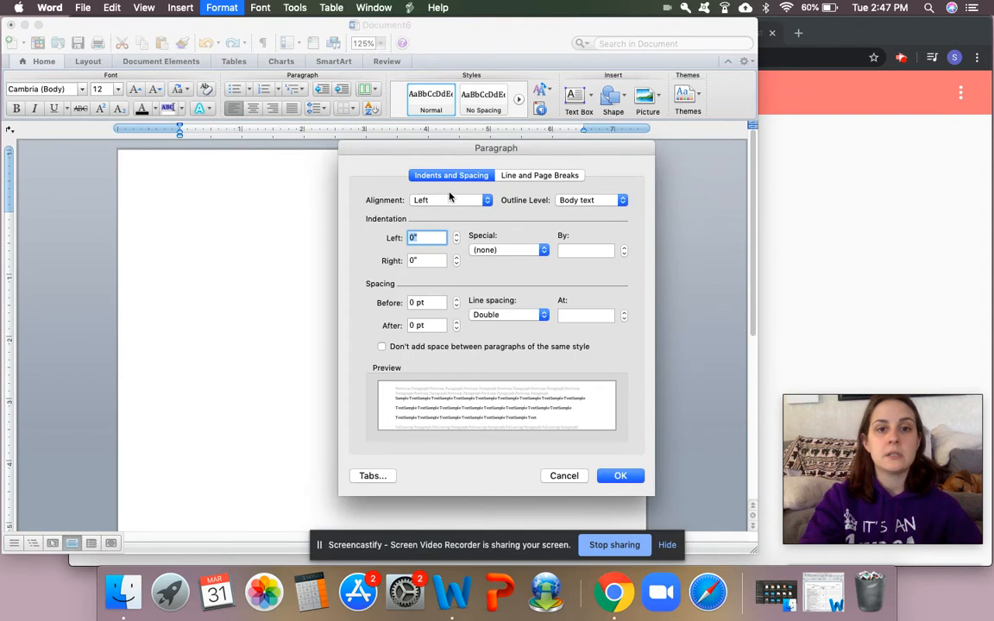
{"action": "left_click", "coordinate": [518, 315]}
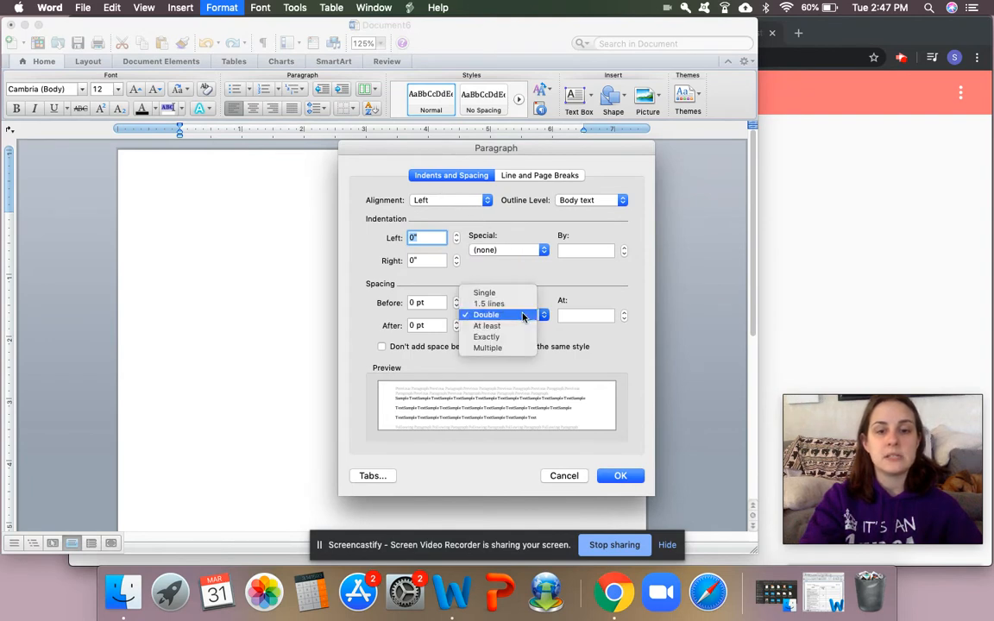
{"action": "left_click", "coordinate": [519, 317]}
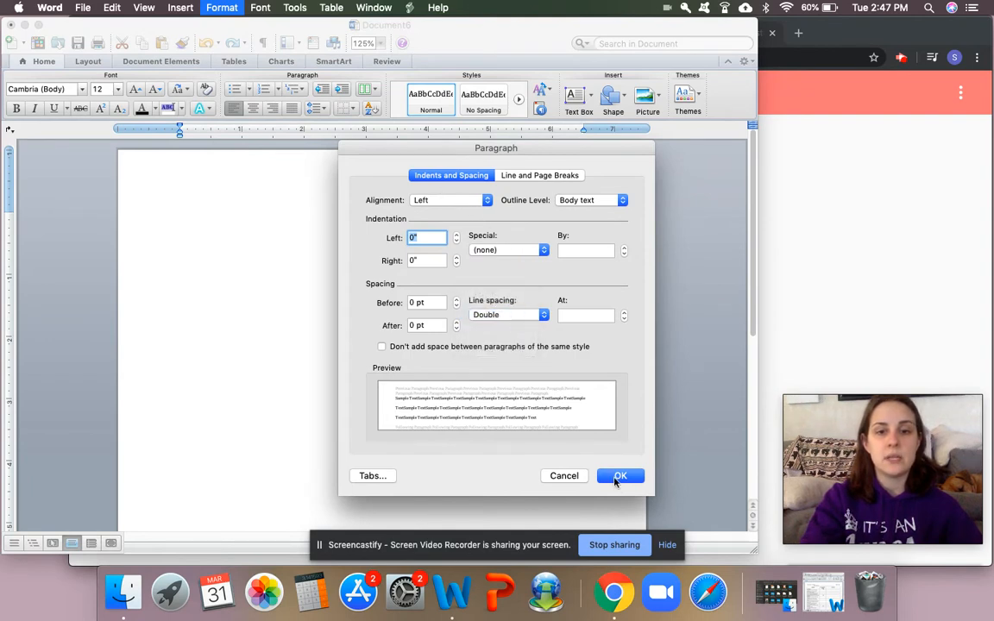
{"action": "left_click", "coordinate": [618, 478]}
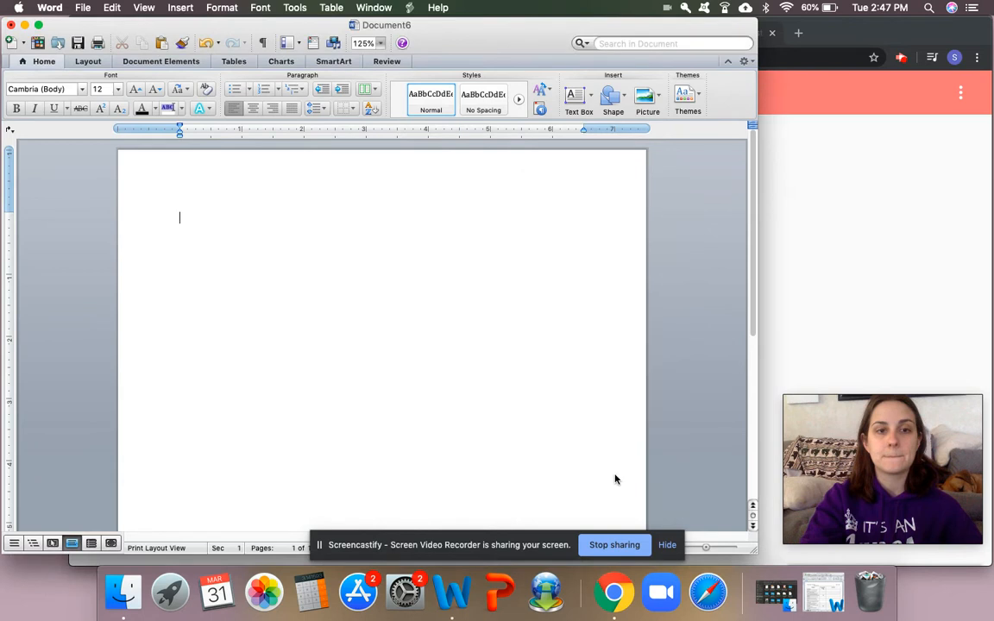
Step: Set the document's font to Times New Roman
{"action": "left_click", "coordinate": [56, 89]}
{"action": "type", "text": "Times New Roman"}
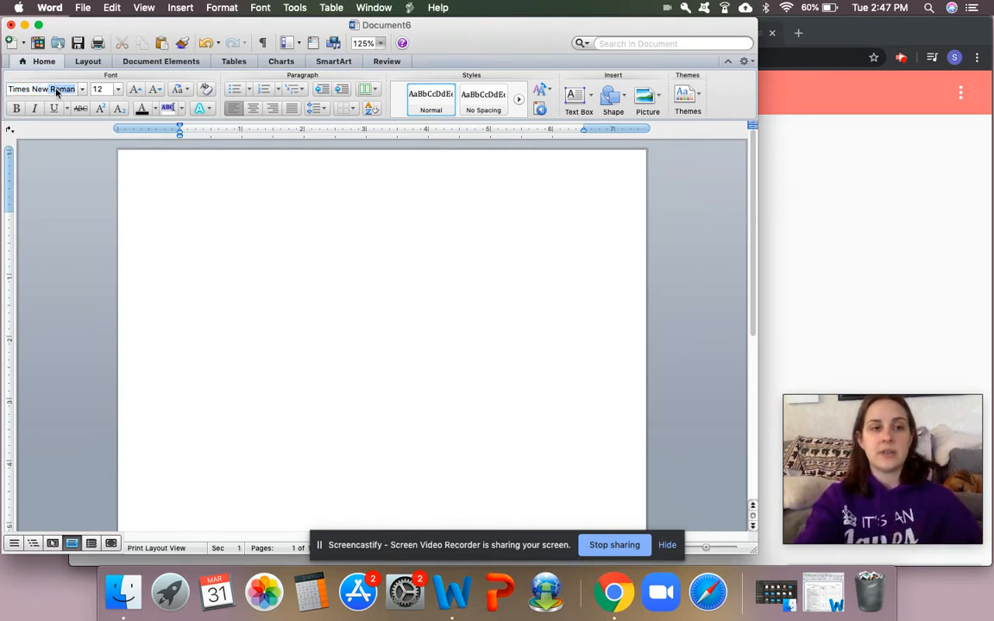
{"action": "key", "text": "Return"}
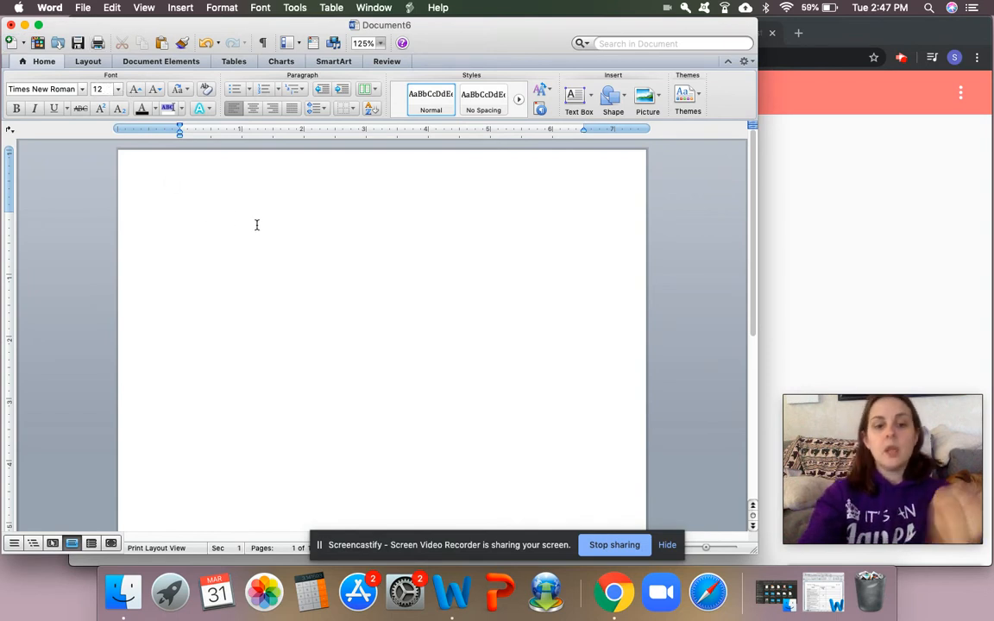
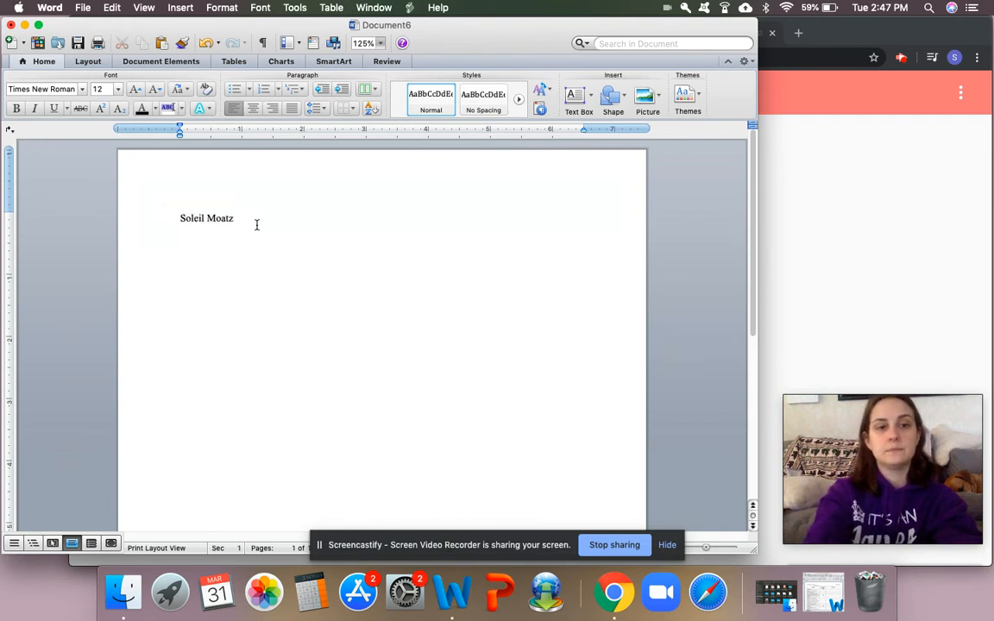
Step: Write the heading on four separate lines: the student's full name, the teacher's name, "American Literature" and "April 1, 2020"
{"action": "type", "text": "Mrs"}
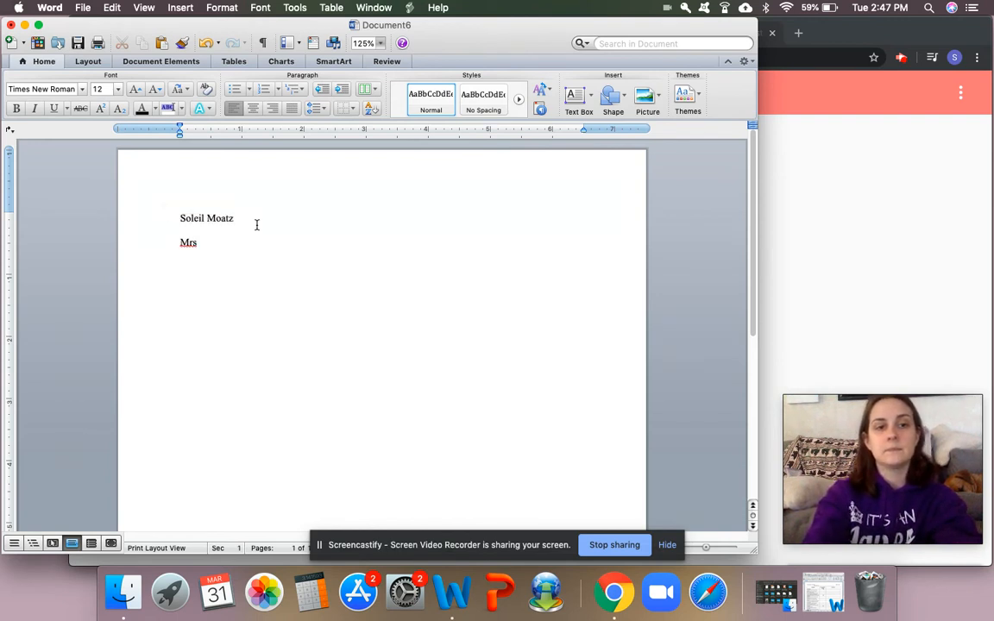
{"action": "type", "text": ". Moatz"}
{"action": "key", "text": "Return"}
{"action": "type", "text": "American Literature"}
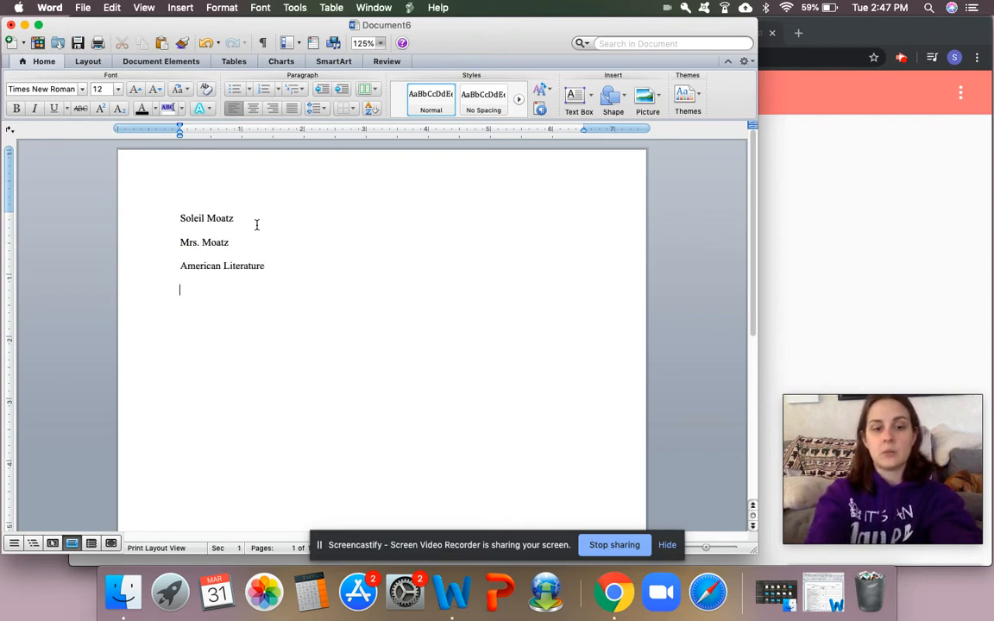
{"action": "key", "text": "Return"}
{"action": "type", "text": "April 1, 2020"}
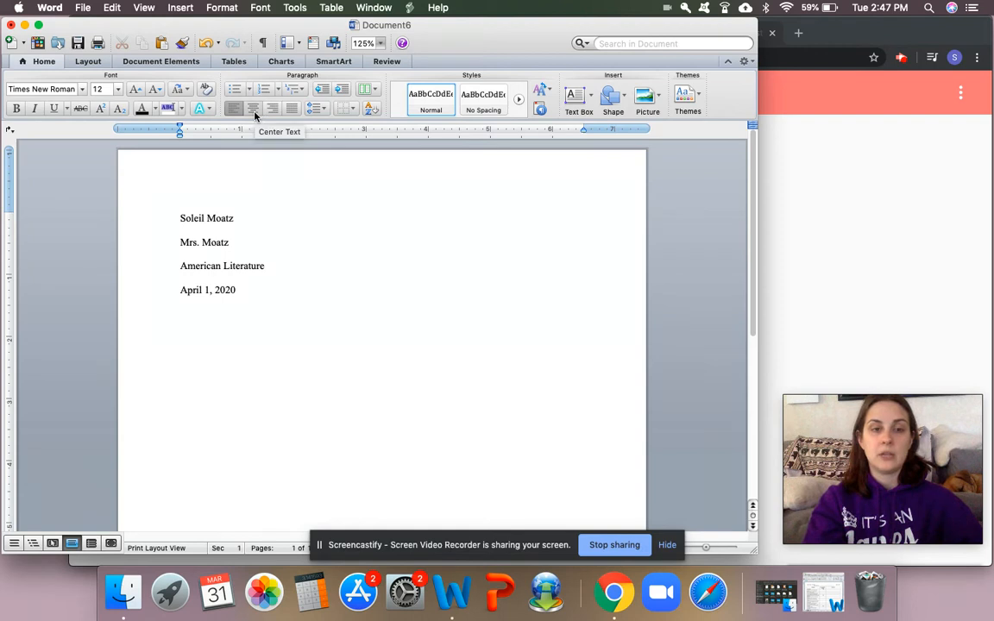
Step: Add the centered title "The World Series of 1919" on the line below the date
{"action": "left_click", "coordinate": [255, 109]}
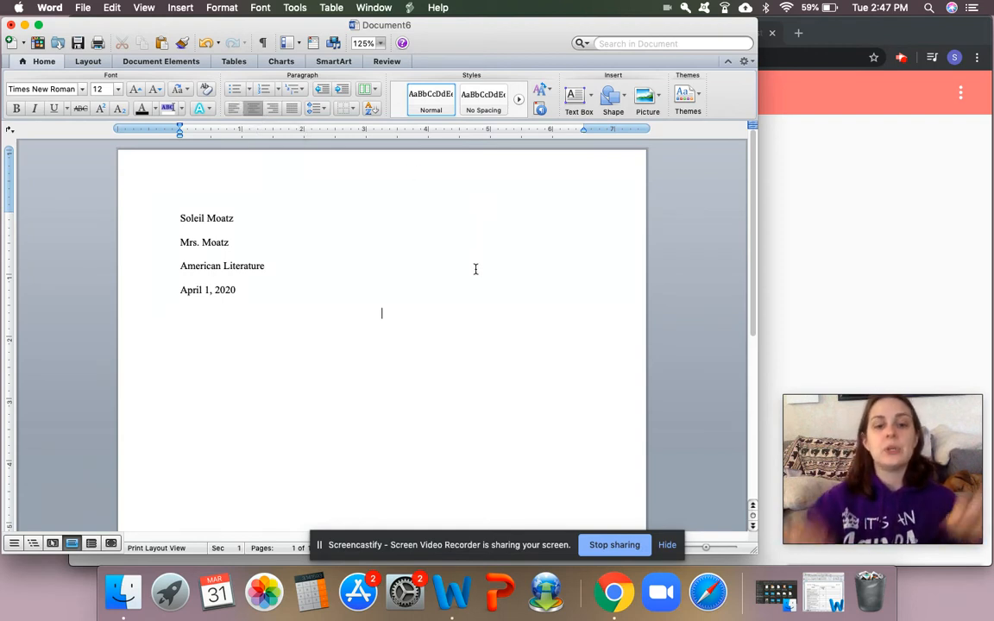
{"action": "type", "text": "The"}
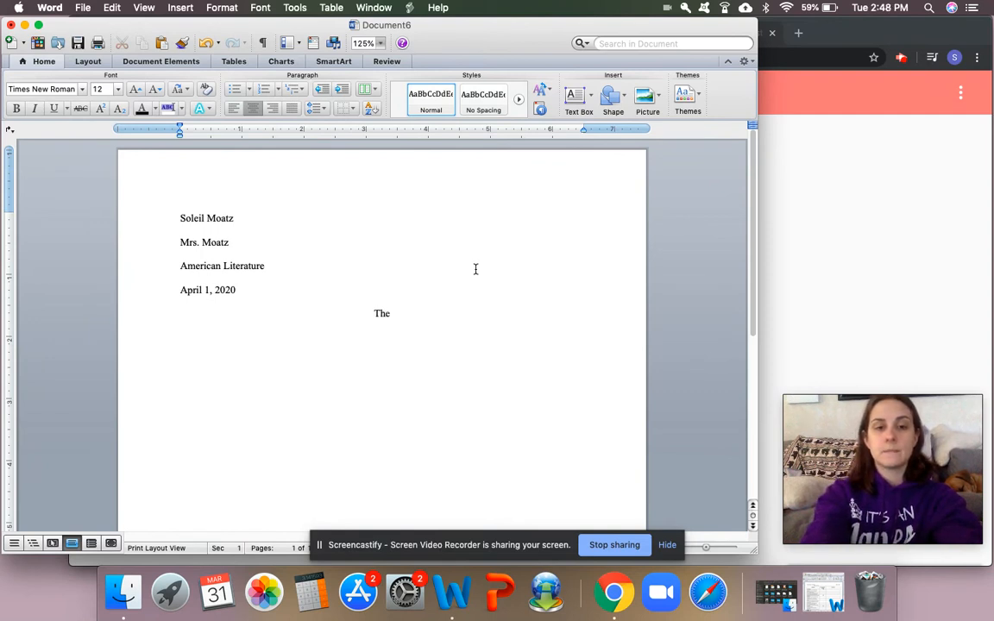
{"action": "type", "text": " World Se"}
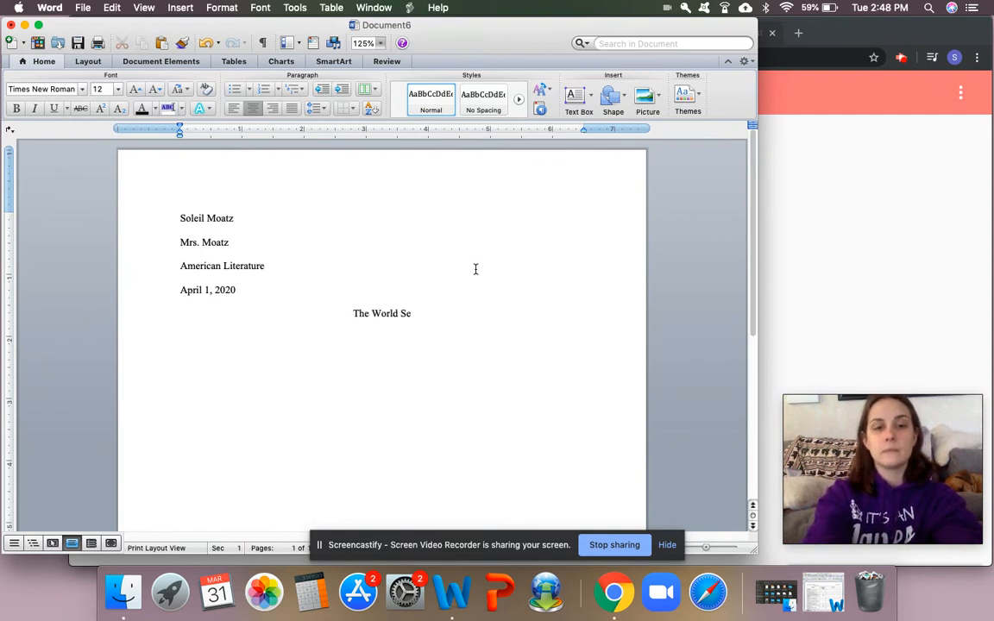
{"action": "type", "text": "ries of 1919"}
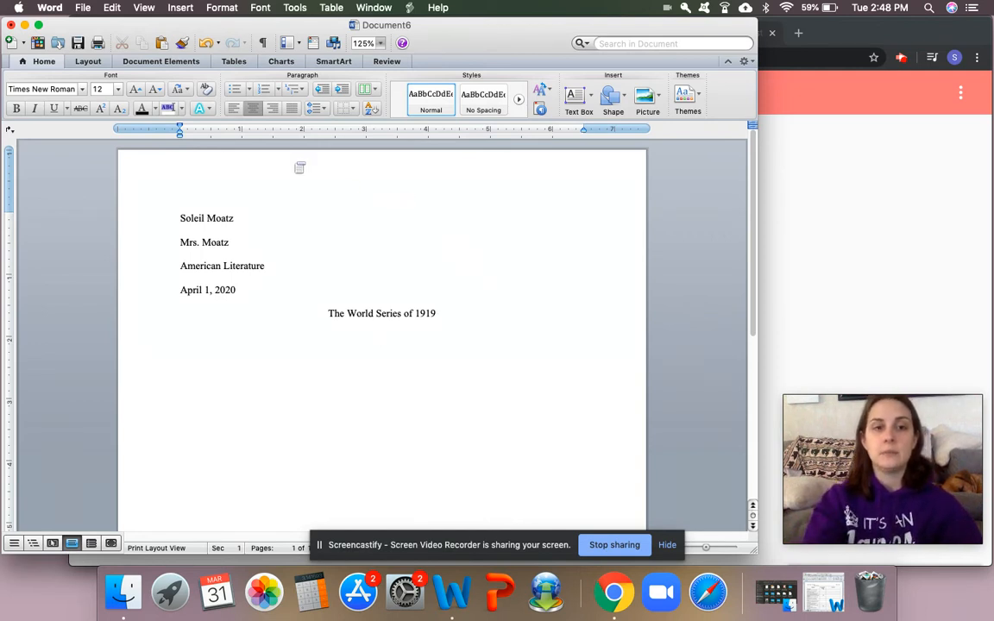
Step: Write a left-aligned, indented paragraph below the title: "This is where you start writing your introduction. You will include general information for your intro."
{"action": "left_click", "coordinate": [235, 111]}
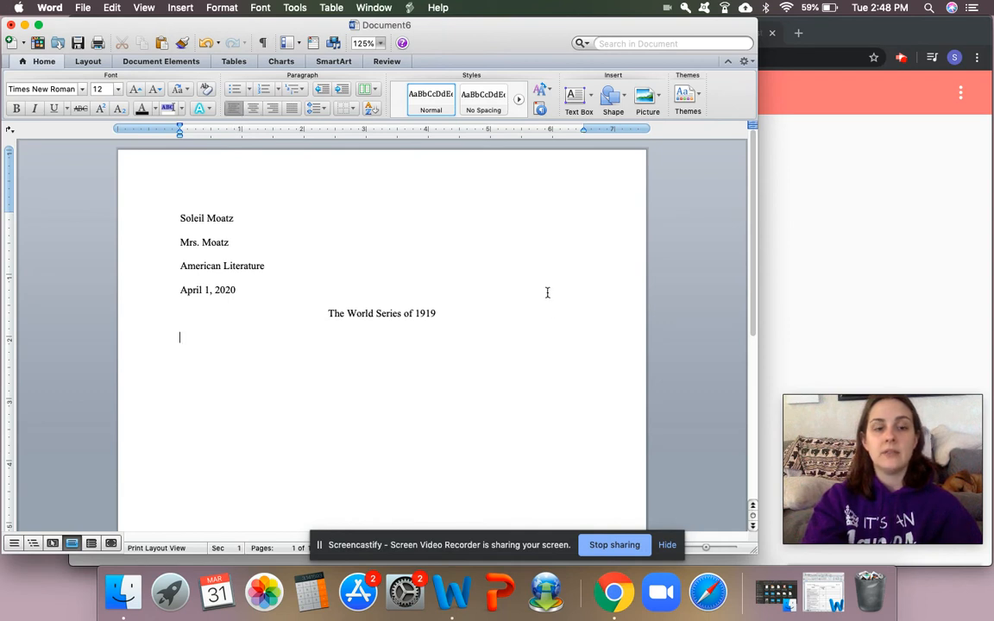
{"action": "key", "text": "Tab"}
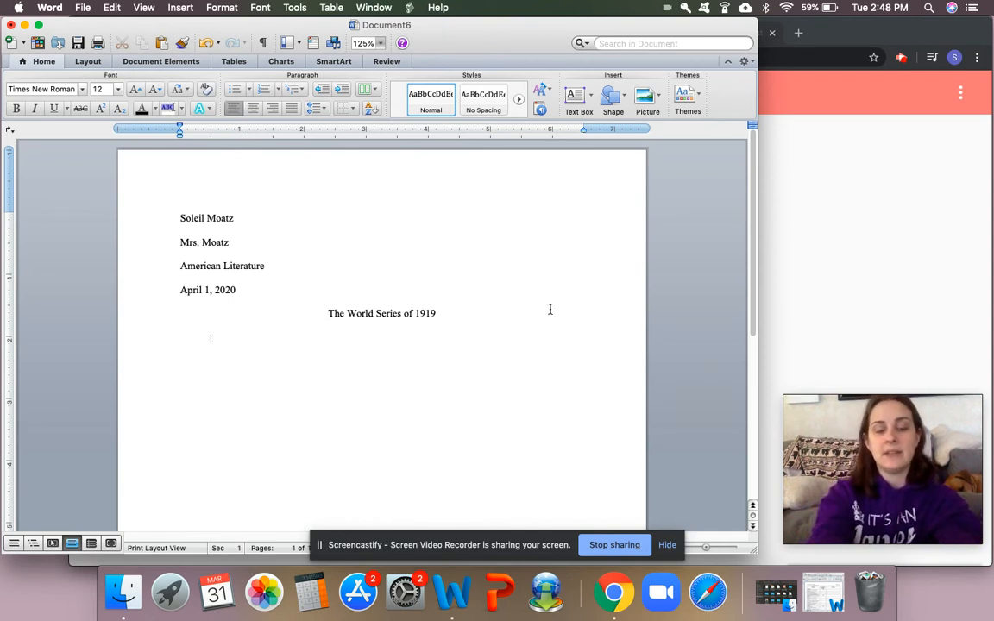
{"action": "type", "text": "This is where you start writing your introduction."}
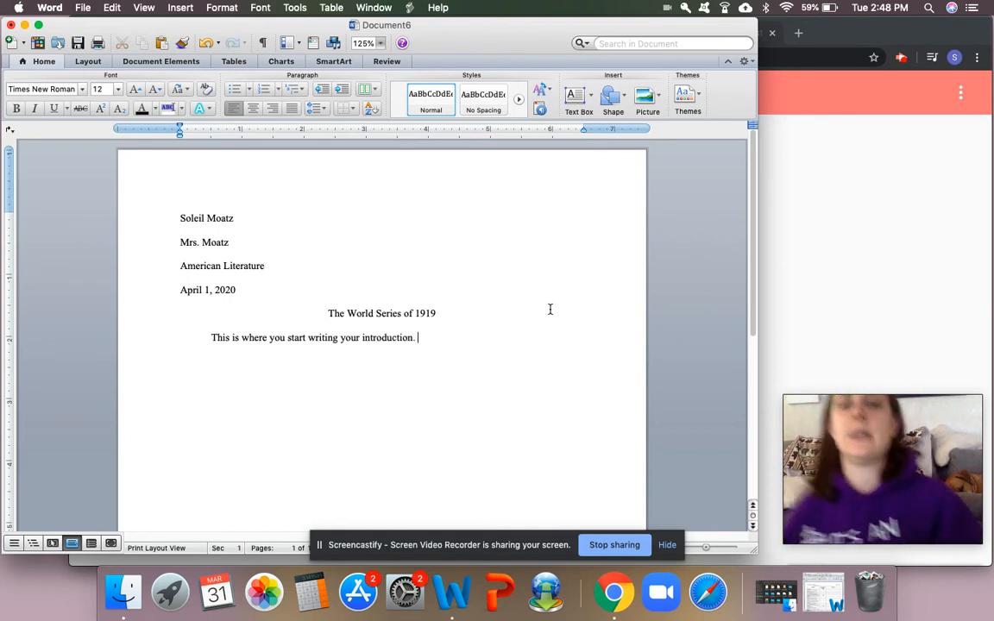
{"action": "type", "text": " You will"}
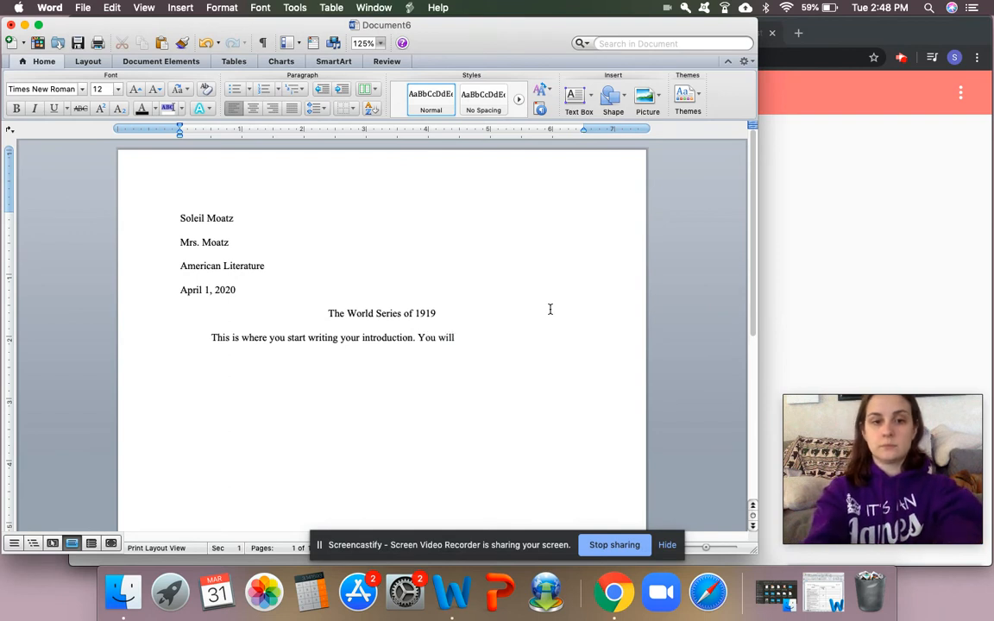
{"action": "type", "text": " include general information for your intro."}
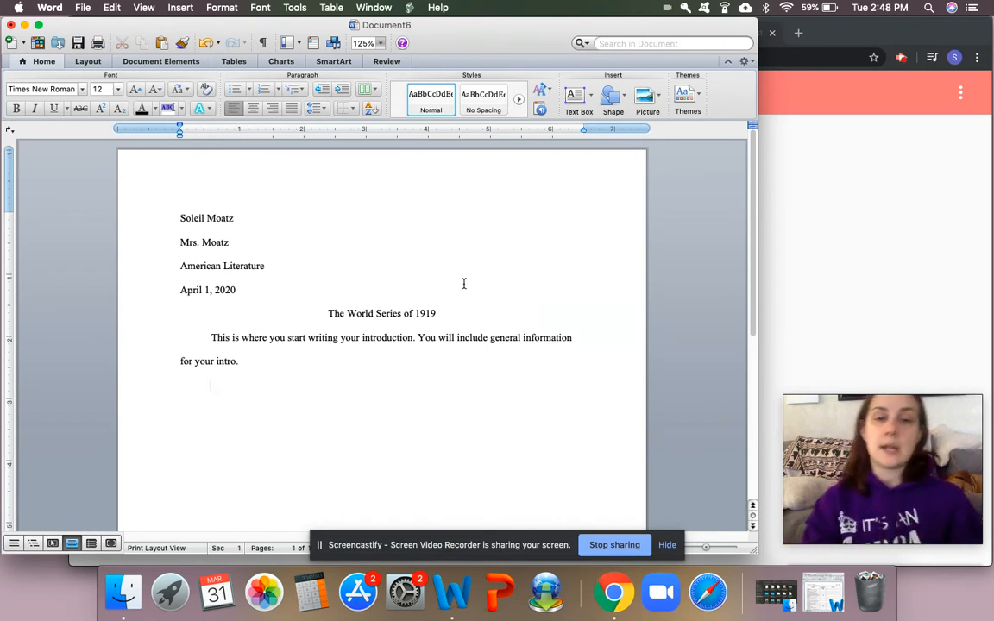
Step: Write a second indented paragraph: "This is where you start writing your first body paragraph."
{"action": "type", "text": "T"}
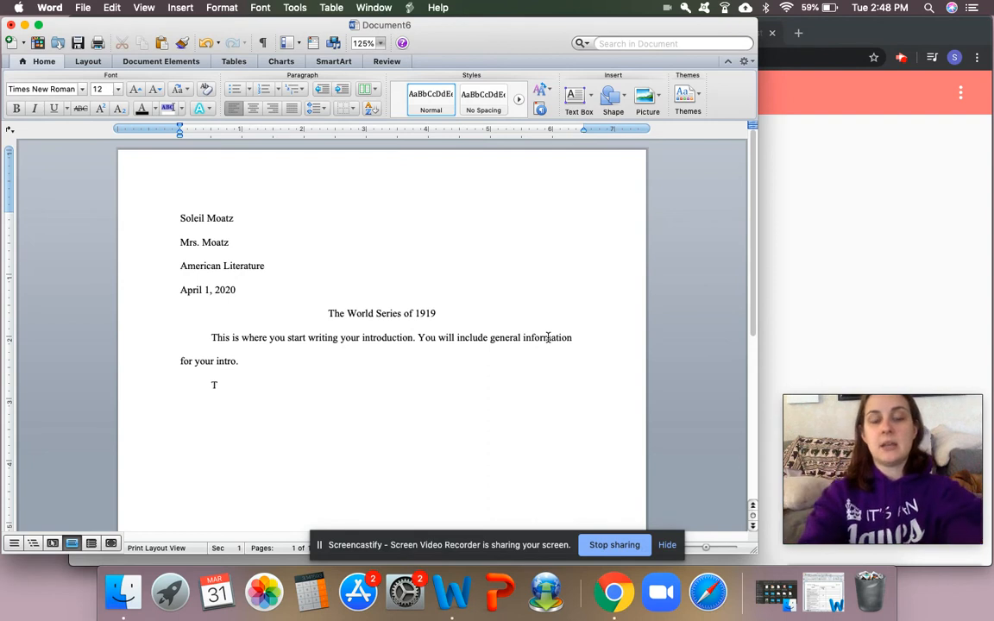
{"action": "type", "text": "his is "}
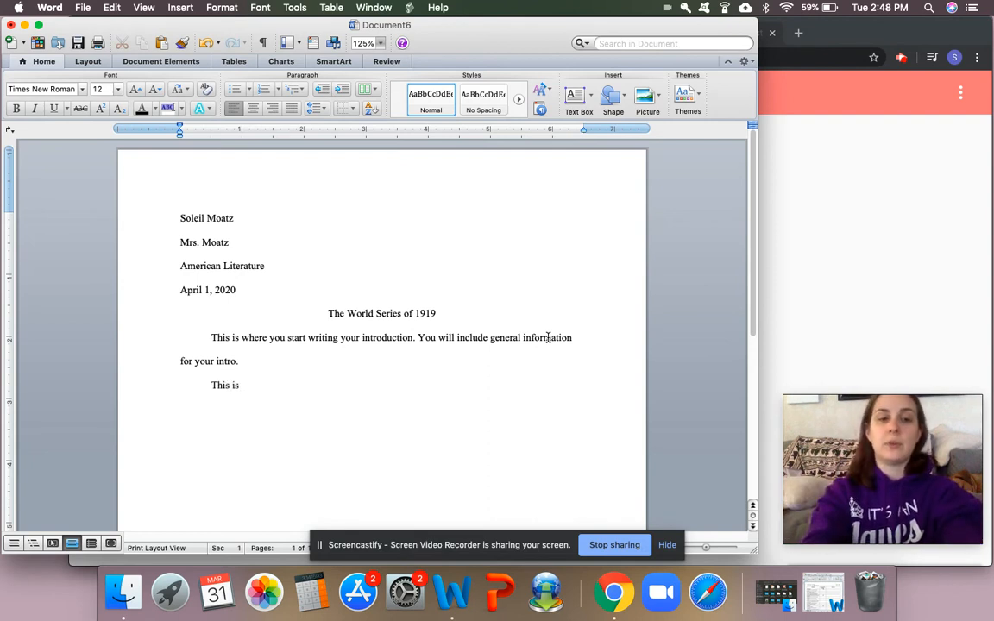
{"action": "type", "text": "where you"}
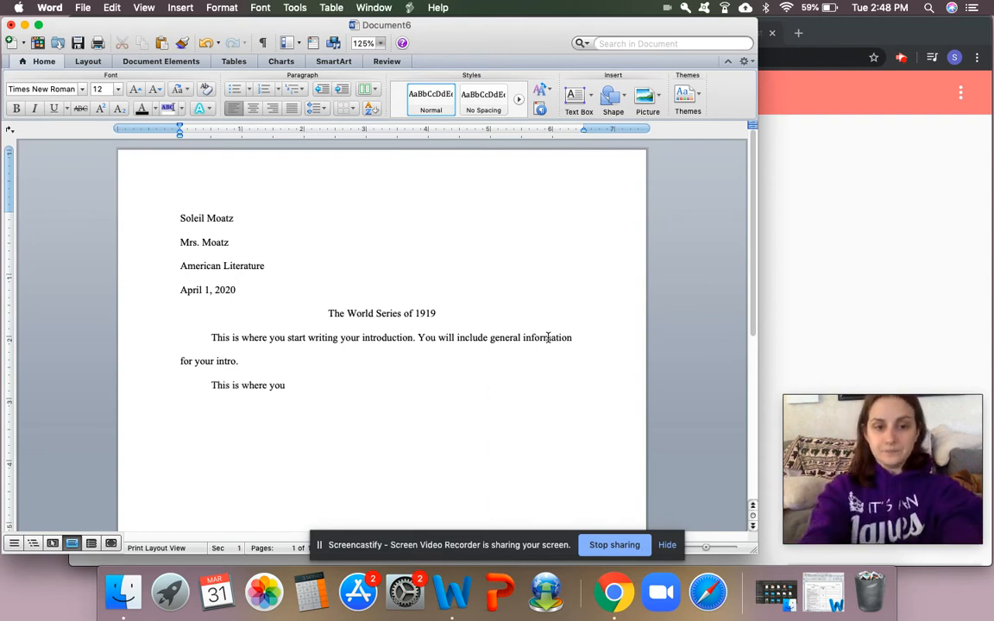
{"action": "type", "text": " start writing your fir"}
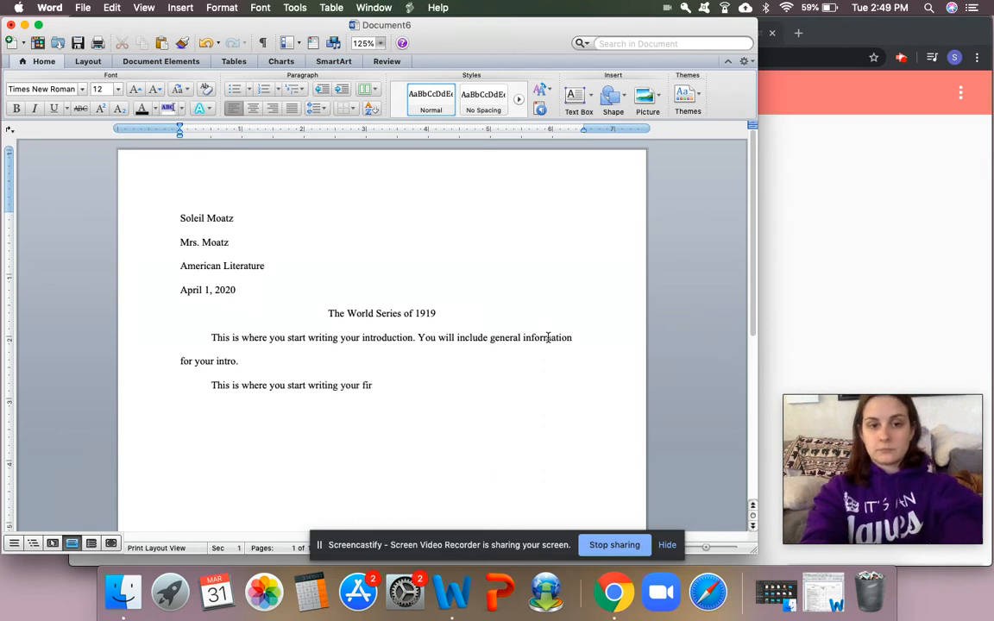
{"action": "type", "text": "st body paragraph."}
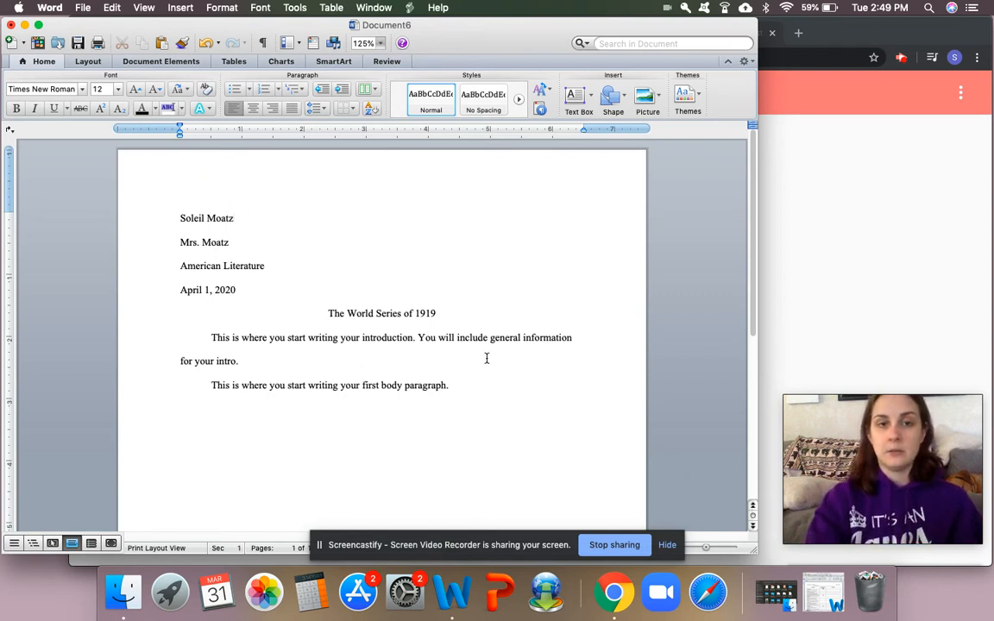
Step: Insert right-aligned page numbers at the top of the page (Header), without showing the number on the first page
{"action": "scroll", "coordinate": [475, 383], "scroll_direction": "down", "scroll_amount": 1}
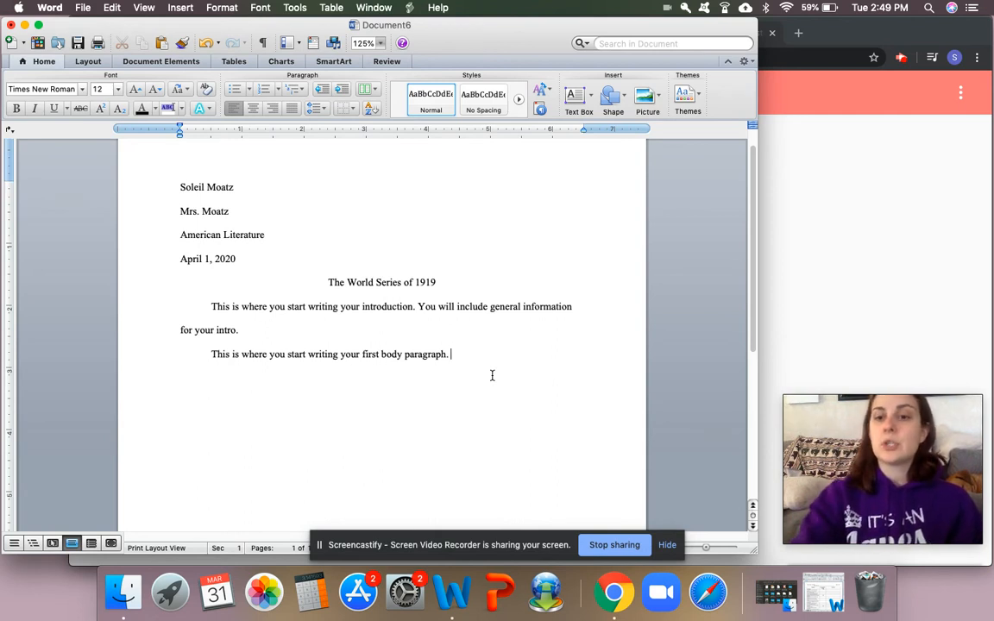
{"action": "left_click", "coordinate": [173, 11]}
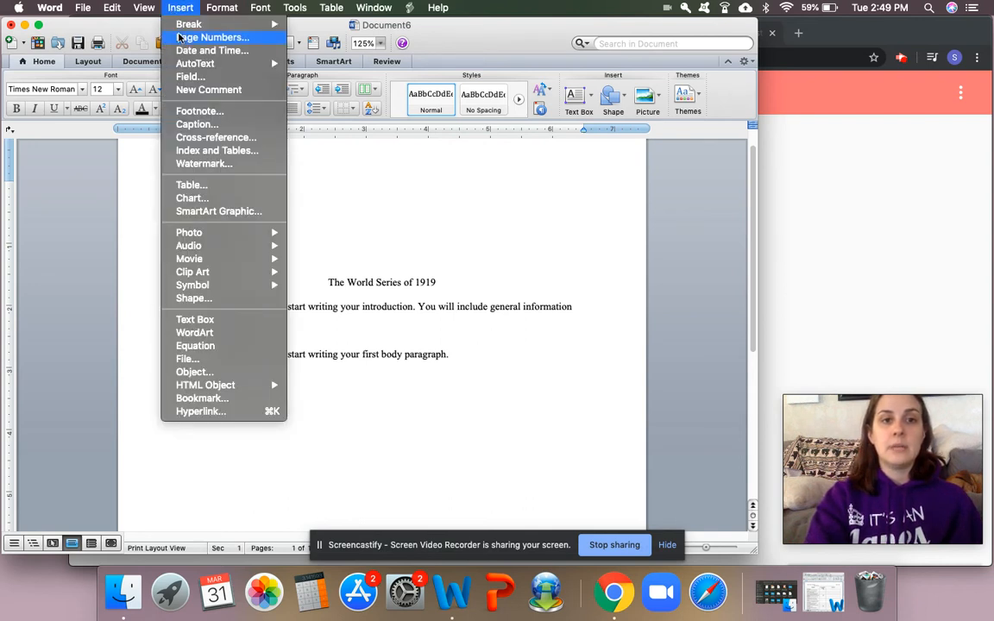
{"action": "left_click", "coordinate": [180, 37]}
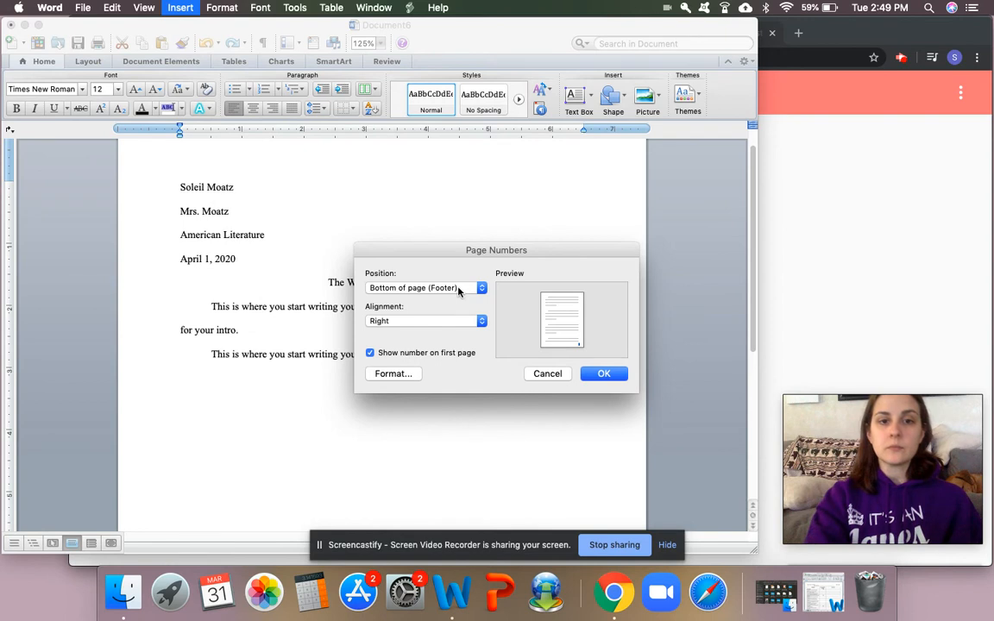
{"action": "left_click", "coordinate": [410, 288]}
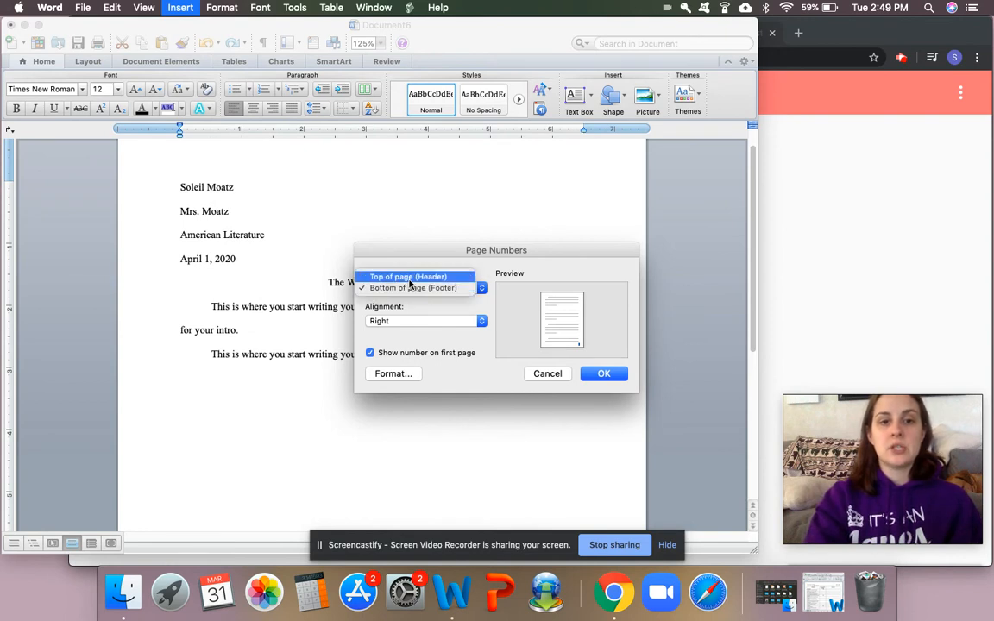
{"action": "left_click", "coordinate": [410, 279]}
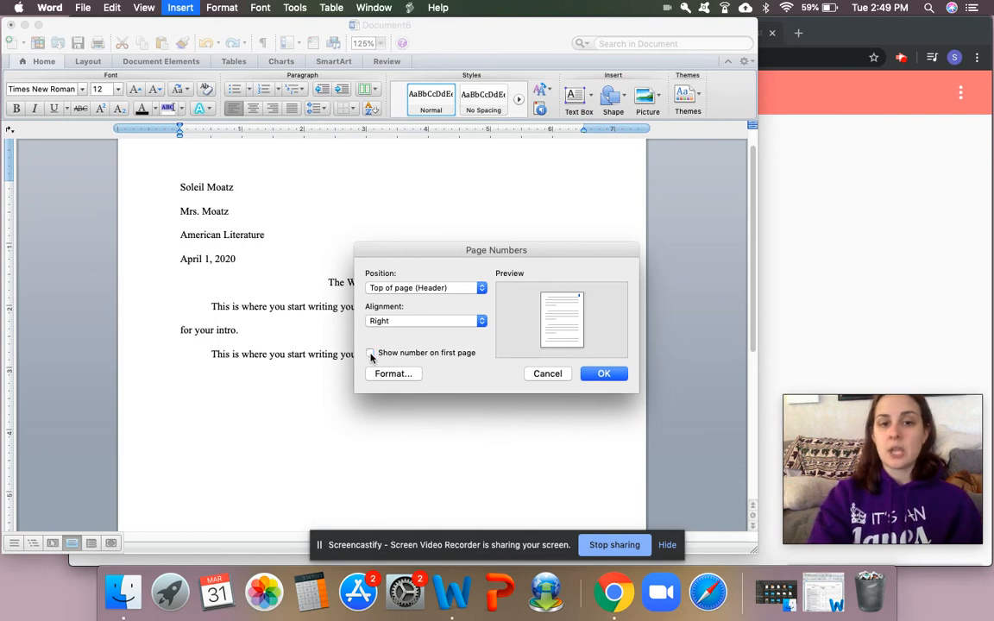
{"action": "left_click", "coordinate": [619, 377]}
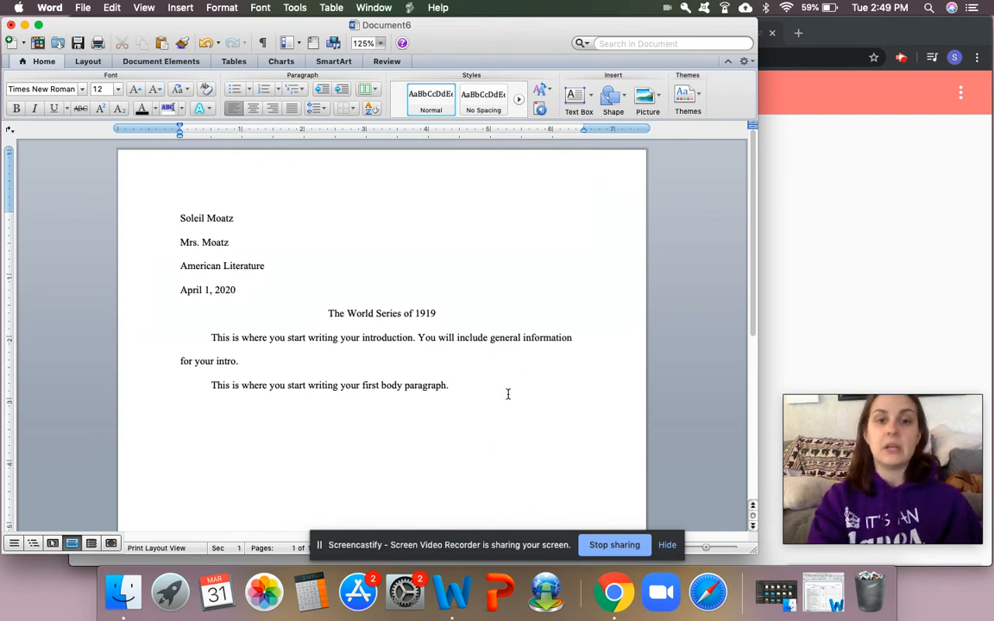
Step: Extend the document onto a second page and add the student's last name, right-aligned, before the page number in that page's header
{"action": "scroll", "coordinate": [506, 391], "scroll_direction": "down", "scroll_amount": 10}
{"action": "scroll", "coordinate": [507, 391], "scroll_direction": "up", "scroll_amount": 5}
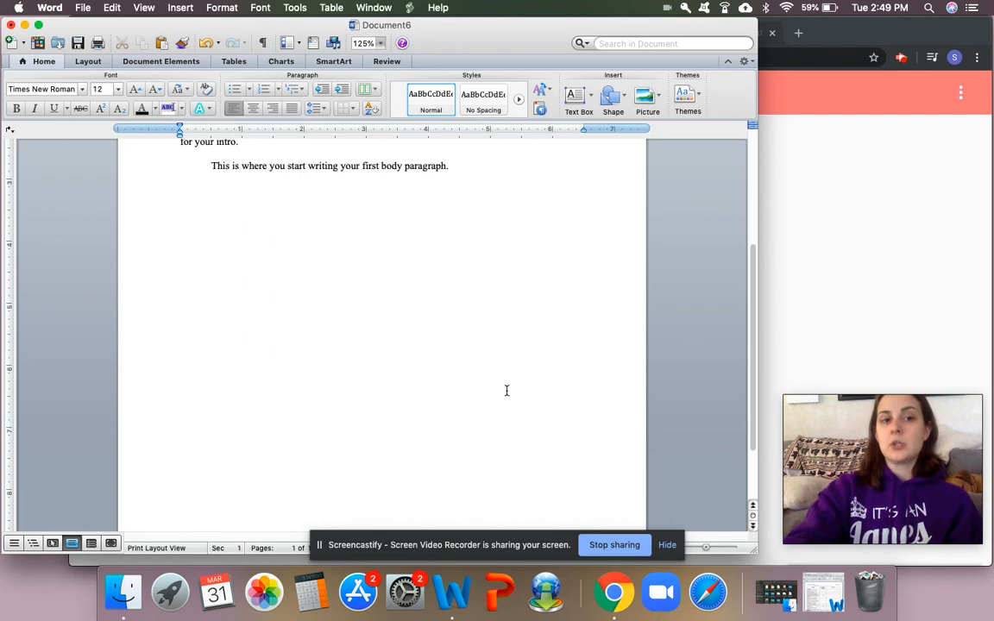
{"action": "scroll", "coordinate": [506, 391], "scroll_direction": "down", "scroll_amount": 7}
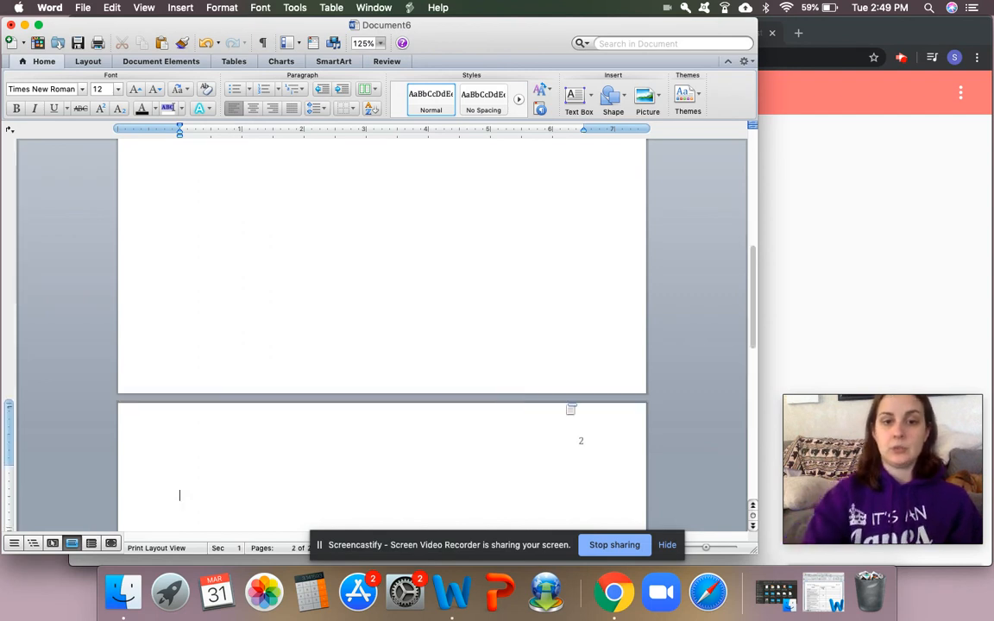
{"action": "scroll", "coordinate": [548, 397], "scroll_direction": "down", "scroll_amount": 5}
{"action": "scroll", "coordinate": [586, 208], "scroll_direction": "up", "scroll_amount": 2}
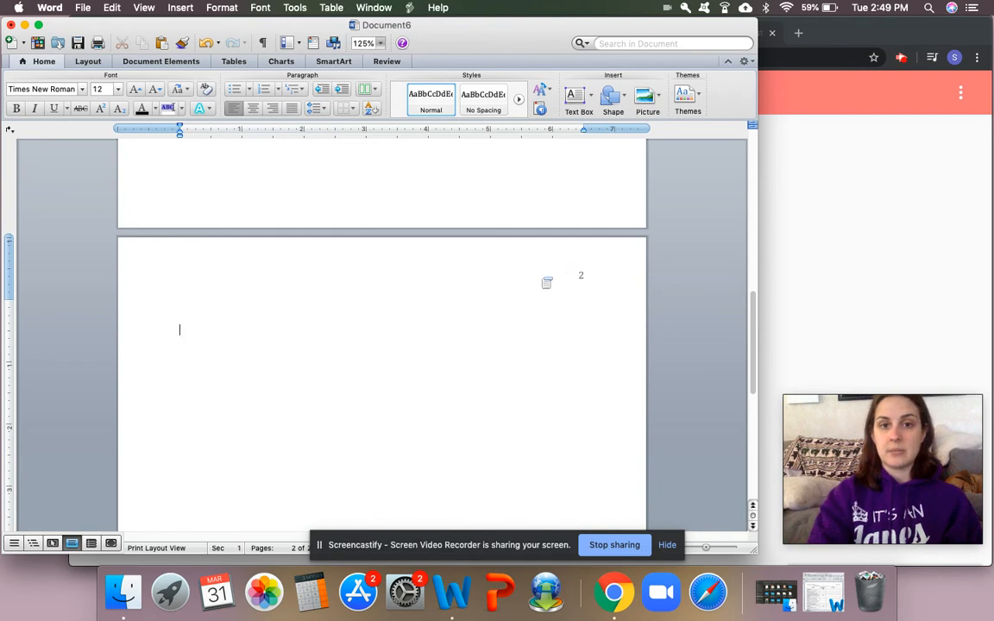
{"action": "double_click", "coordinate": [521, 273]}
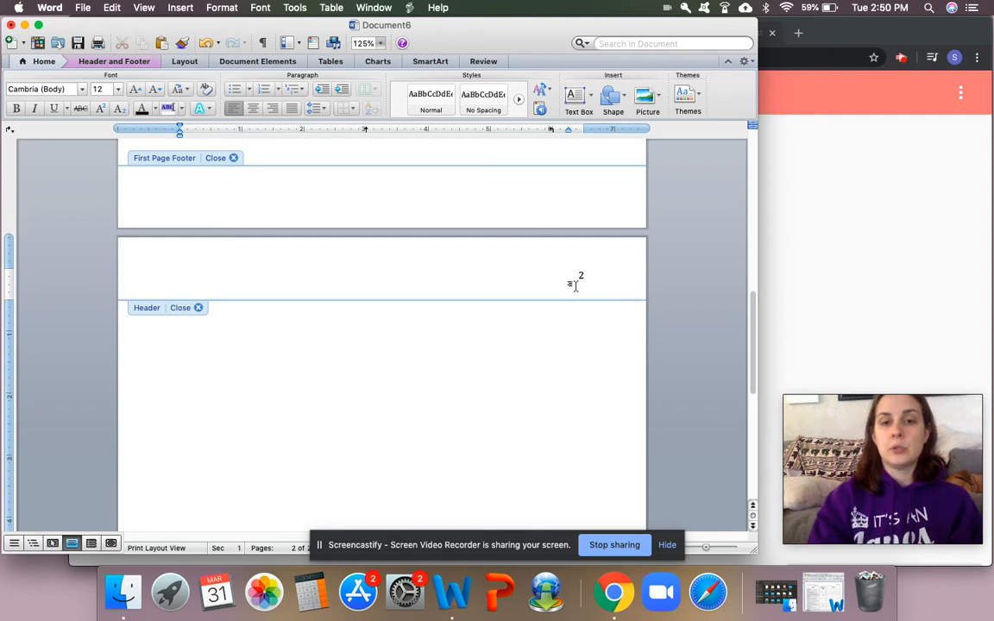
{"action": "left_click", "coordinate": [273, 108]}
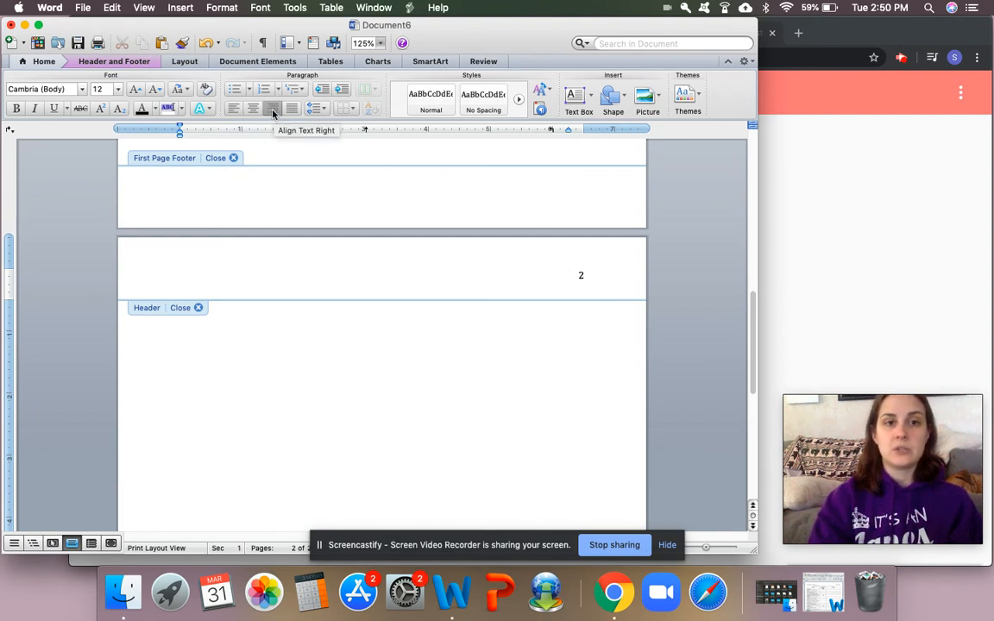
{"action": "type", "text": "Moatz"}
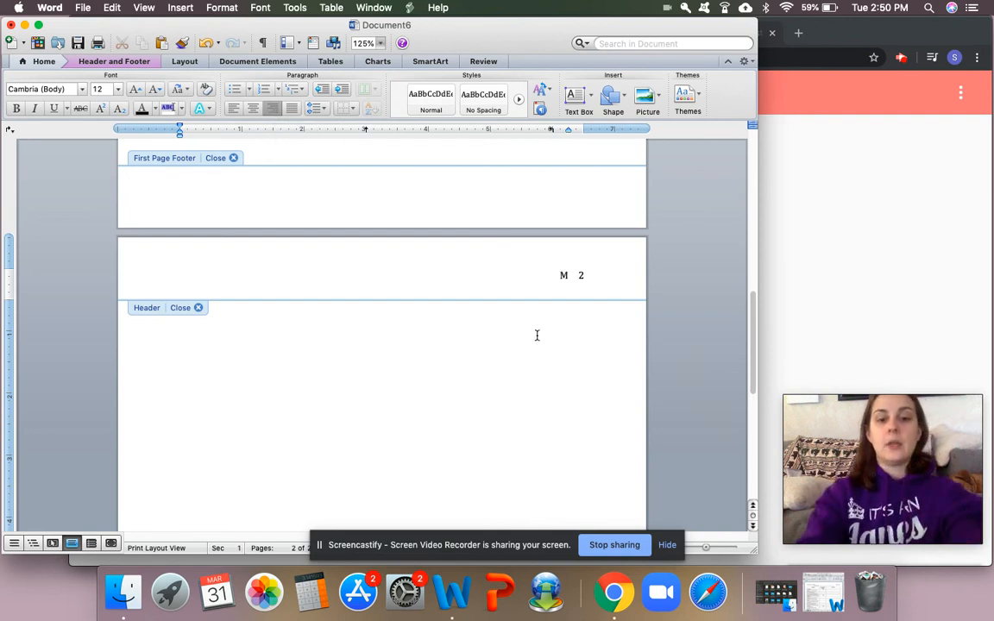
{"action": "double_click", "coordinate": [567, 408]}
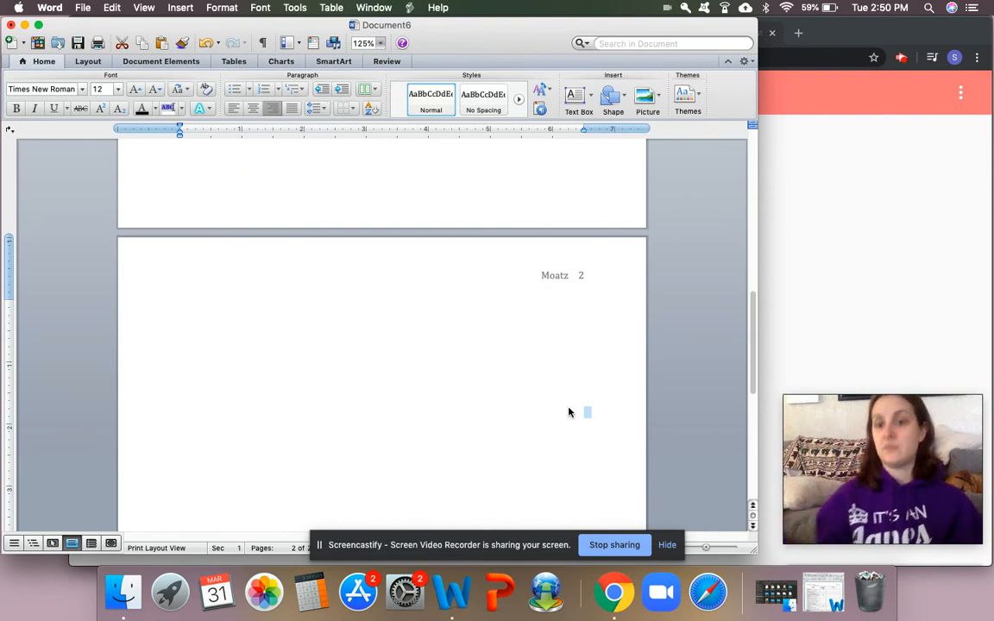
{"action": "scroll", "coordinate": [569, 412], "scroll_direction": "up", "scroll_amount": 10}
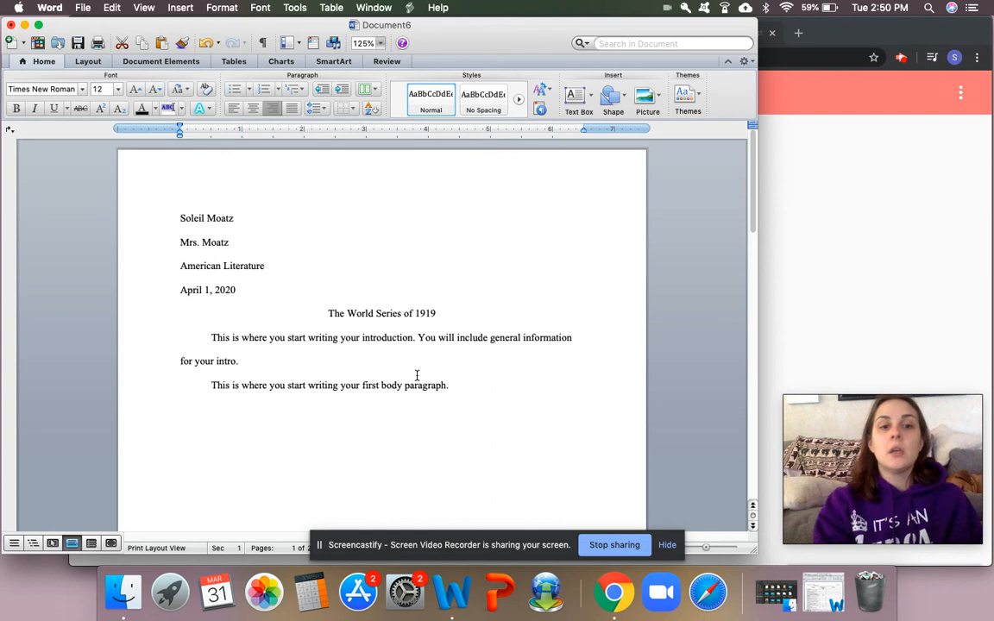
{"action": "scroll", "coordinate": [417, 375], "scroll_direction": "down", "scroll_amount": 10}
{"action": "scroll", "coordinate": [417, 376], "scroll_direction": "up", "scroll_amount": 10}
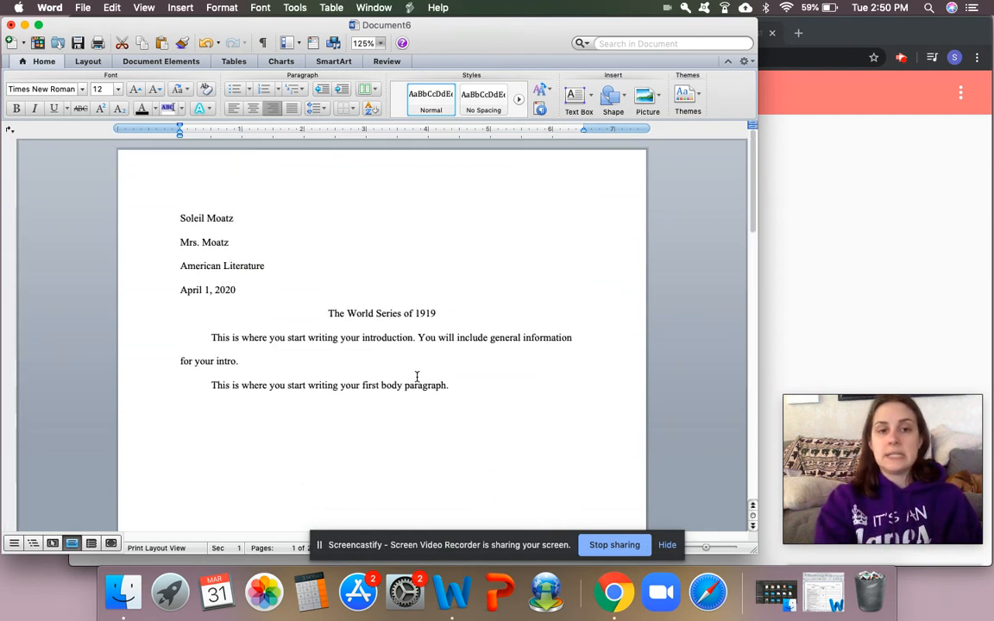